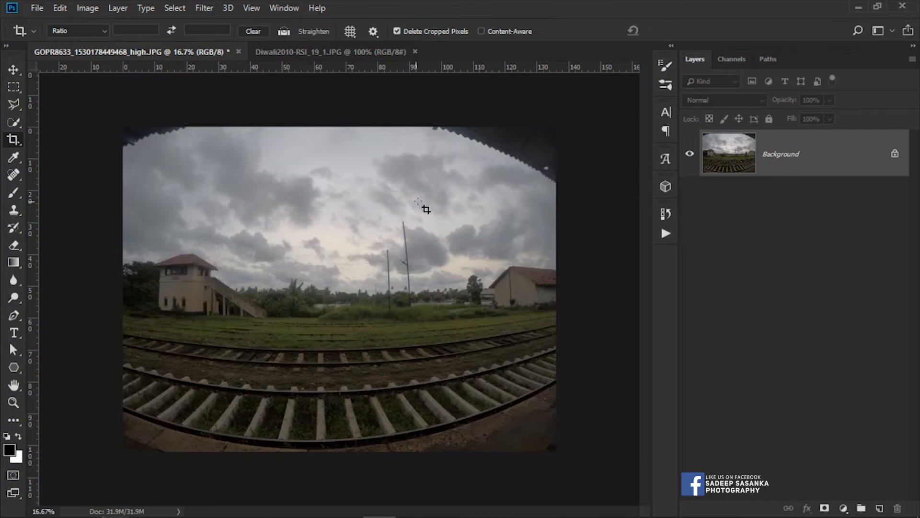
In the Camera Raw Filter, set Temperature +5, Tint +4, Contrast +33, Highlights -78, Shadows +68, Whites +48, Blacks -39, Clarity +43, Vibrance +60 and Saturation -10
left_click(203, 9)
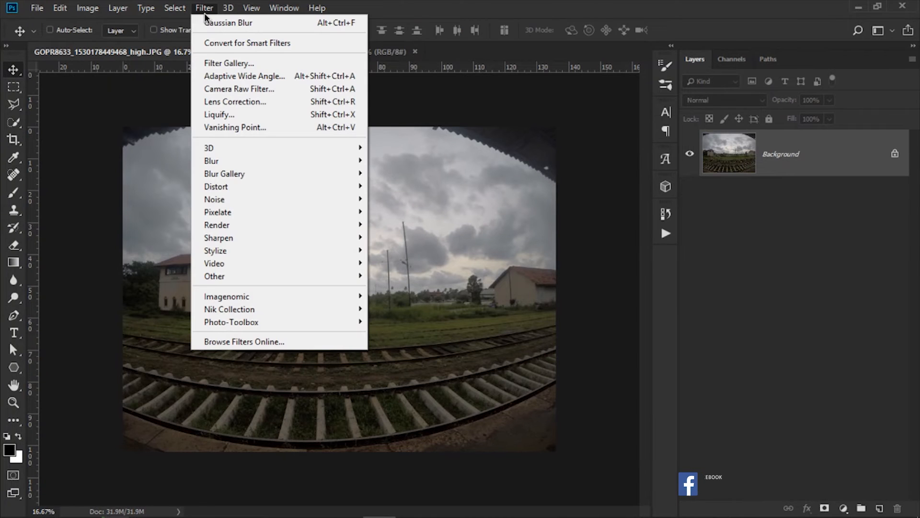
left_click(228, 88)
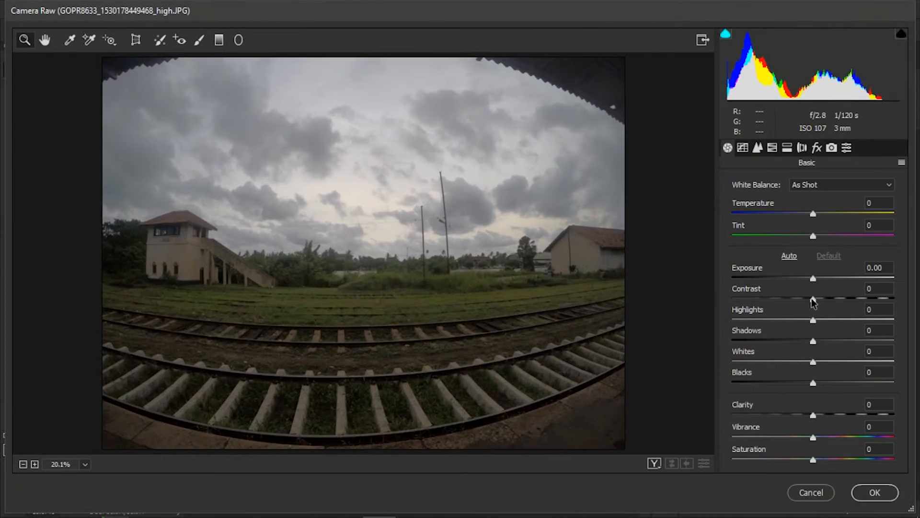
left_click_drag(813, 298, 750, 320)
left_click_drag(813, 341, 867, 345)
left_click_drag(816, 363, 782, 382)
left_click_drag(813, 415, 806, 460)
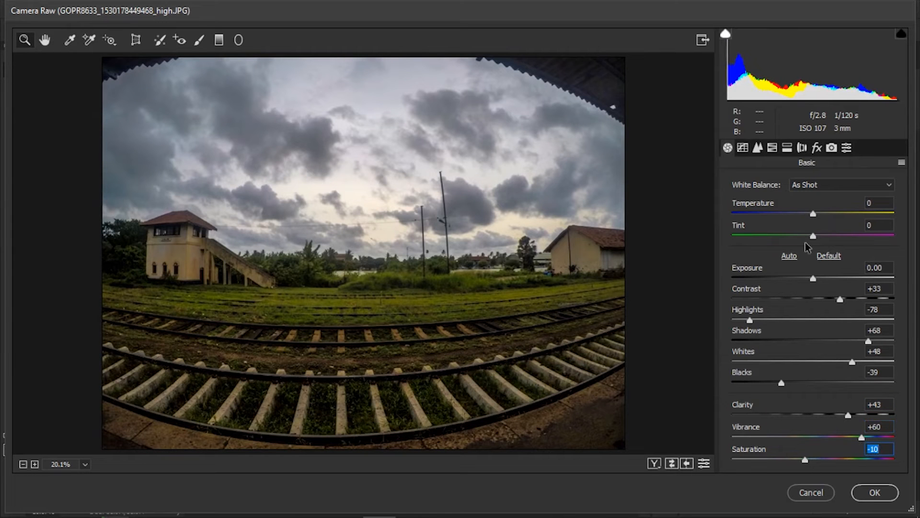
left_click_drag(812, 214, 817, 239)
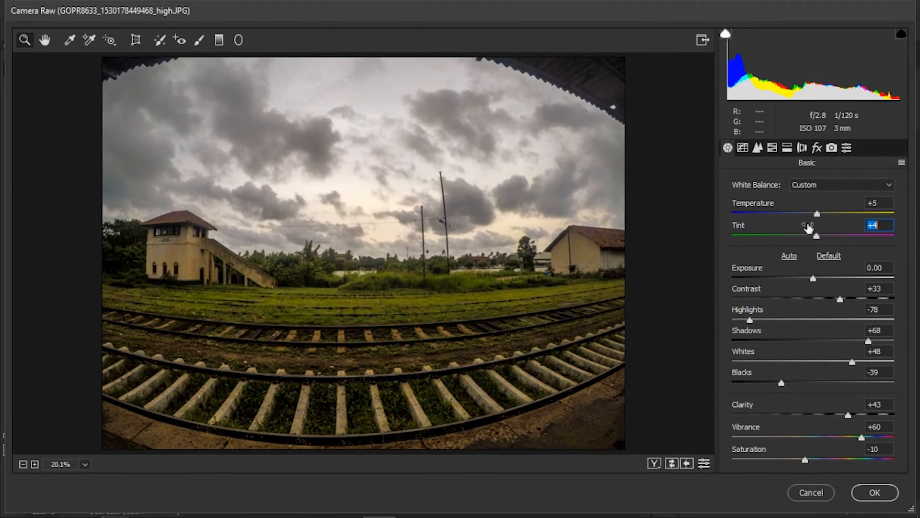
Set the sharpening Amount to 25 and the Luminance noise reduction to 15
left_click(759, 148)
left_click_drag(728, 203, 732, 201)
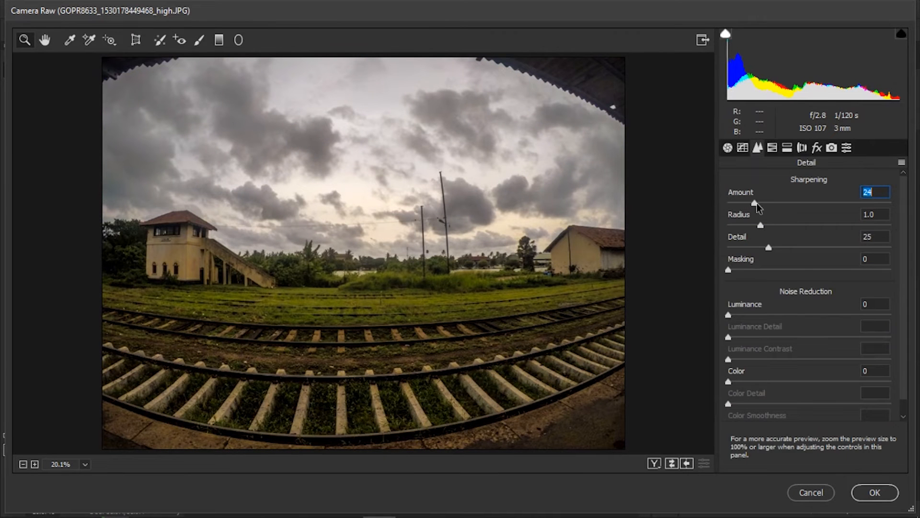
left_click_drag(728, 315, 741, 314)
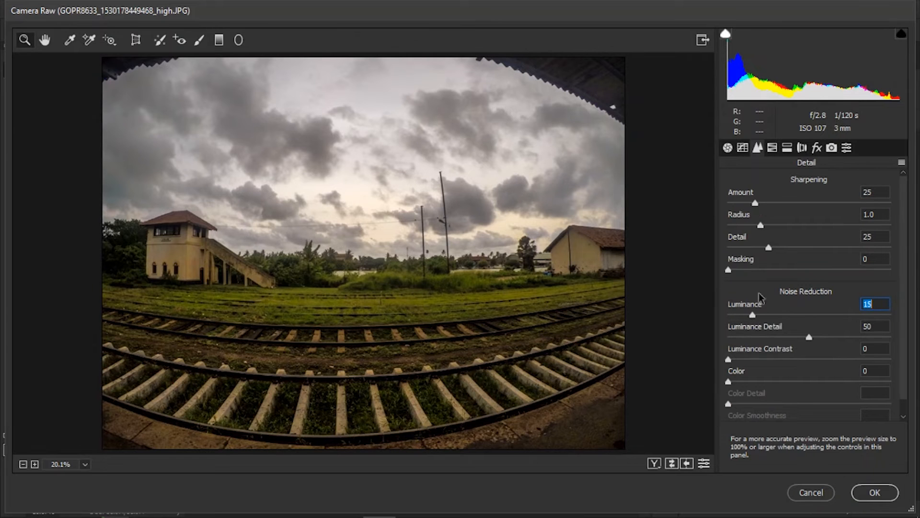
Shift the HSL hues, setting Greens to +33 and Yellows to +55
left_click(772, 148)
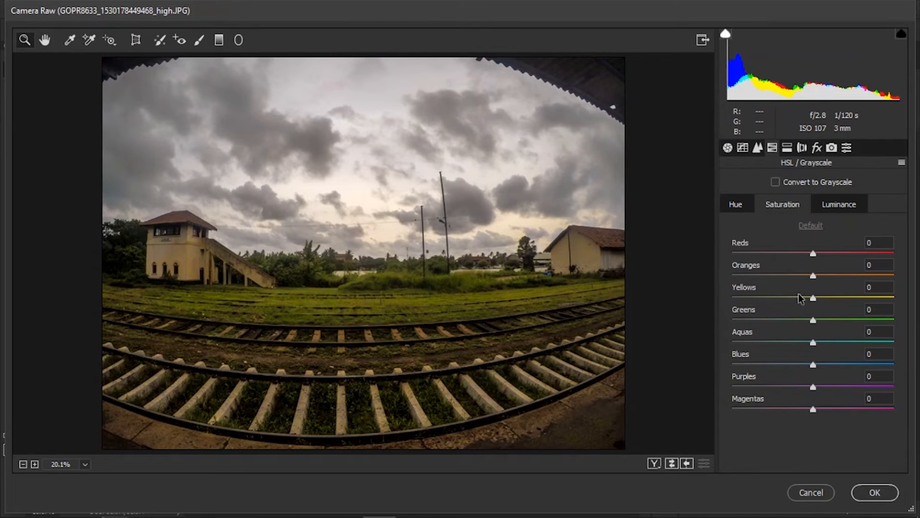
left_click(734, 204)
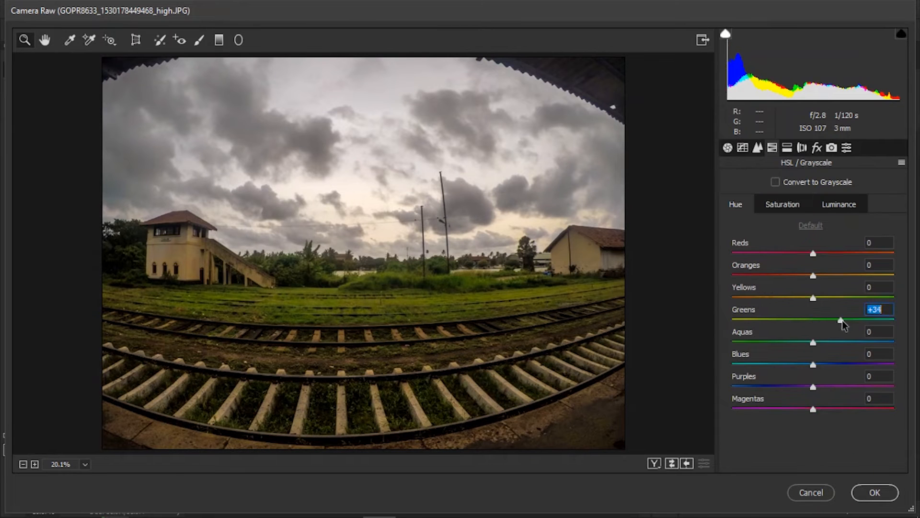
left_click_drag(830, 323, 864, 300)
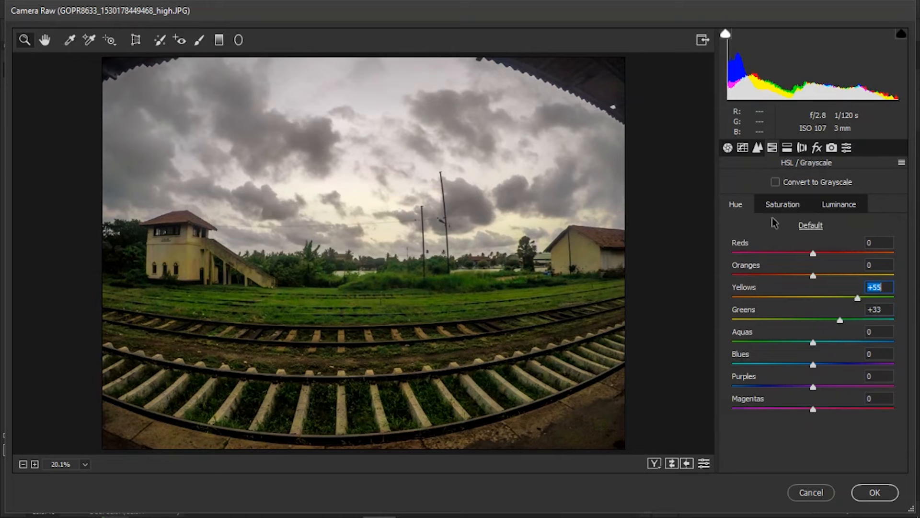
Set the HSL saturation of Oranges to +11, Yellows to -11 and Greens to +23
left_click(782, 205)
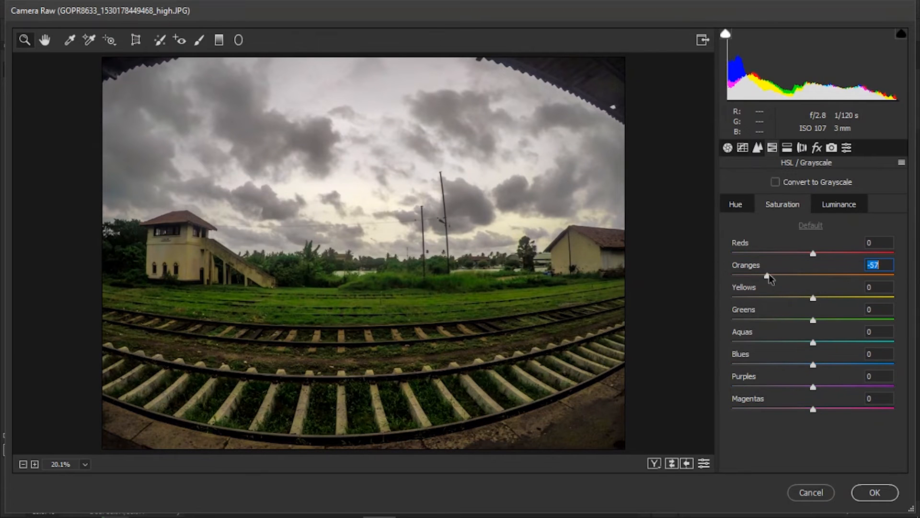
left_click_drag(755, 275, 818, 278)
left_click_drag(813, 320, 804, 298)
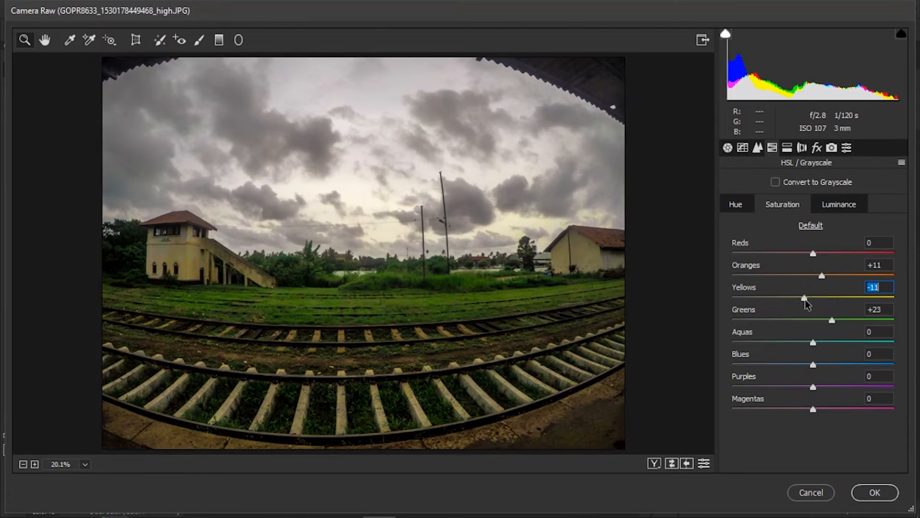
Apply split toning with Highlights at Hue 47, Saturation 6 and Shadows at Hue 45, Saturation 5
left_click(787, 147)
left_click(753, 202)
left_click(743, 223)
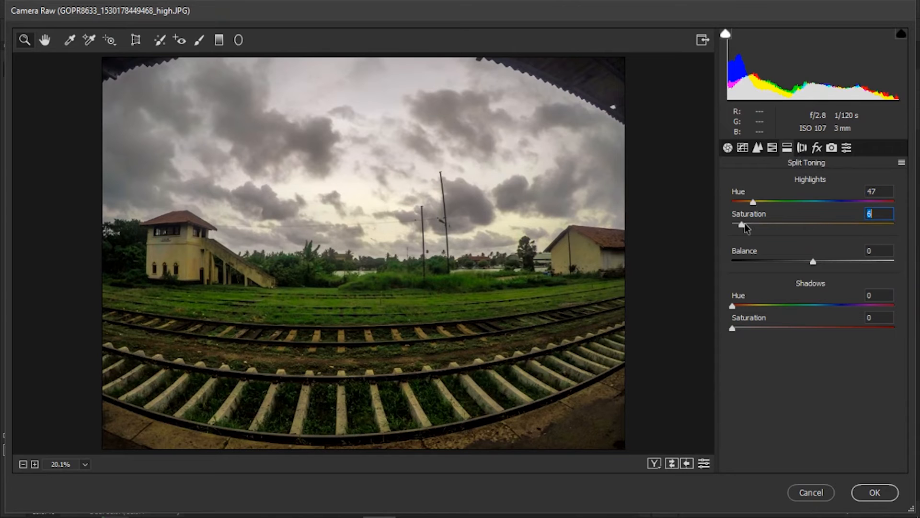
left_click(752, 306)
left_click(743, 328)
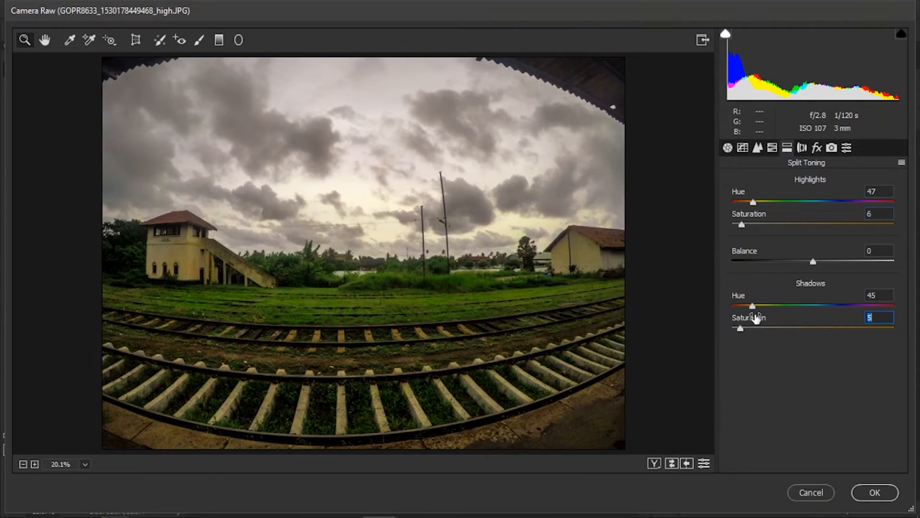
Set Dehaze to +16, leave Post Crop Vignetting at 0 and apply the Camera Raw adjustments to the photo
left_click(817, 148)
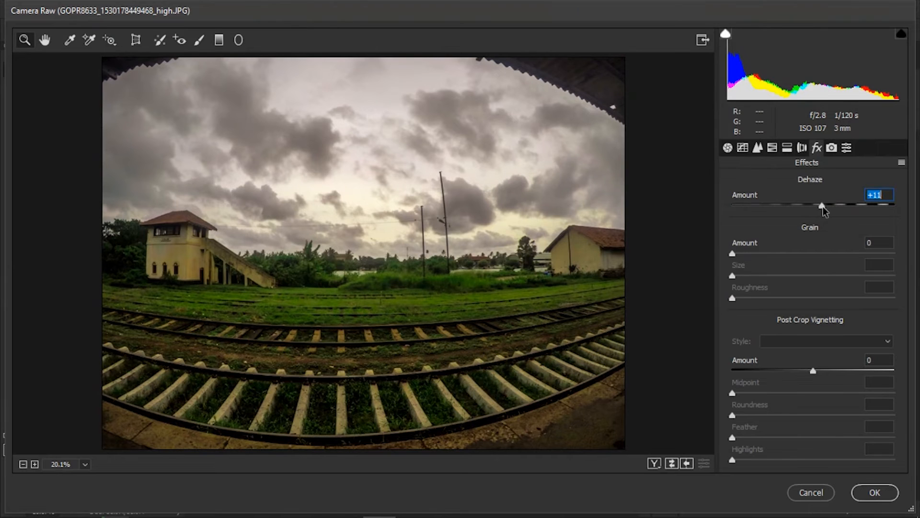
left_click_drag(822, 206, 827, 207)
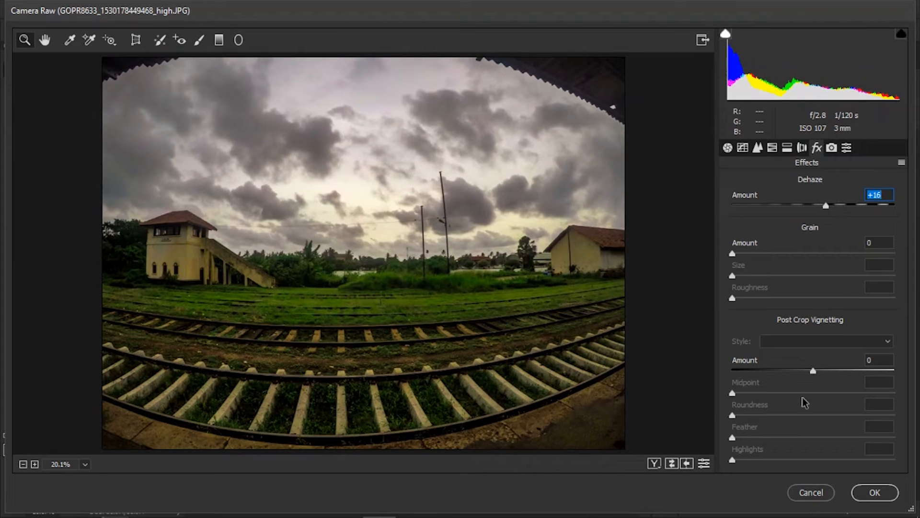
left_click_drag(813, 369, 802, 368)
double_click(802, 368)
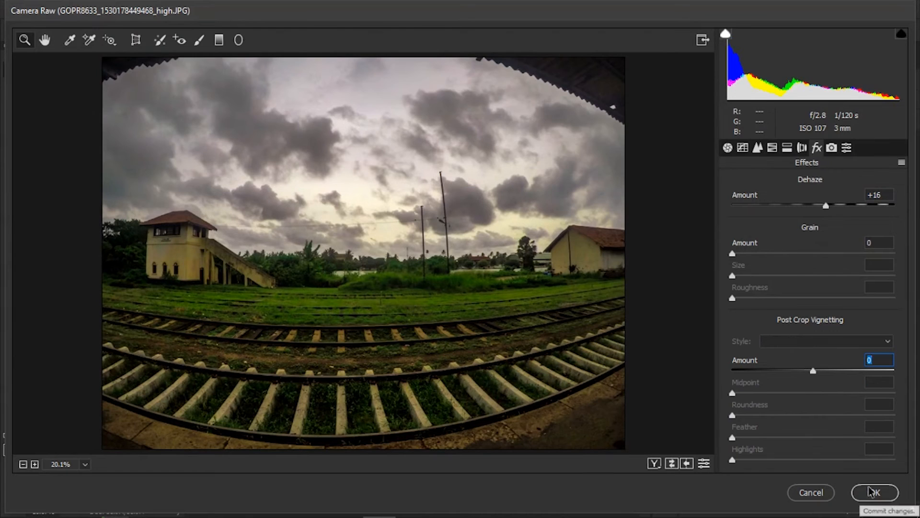
left_click(875, 492)
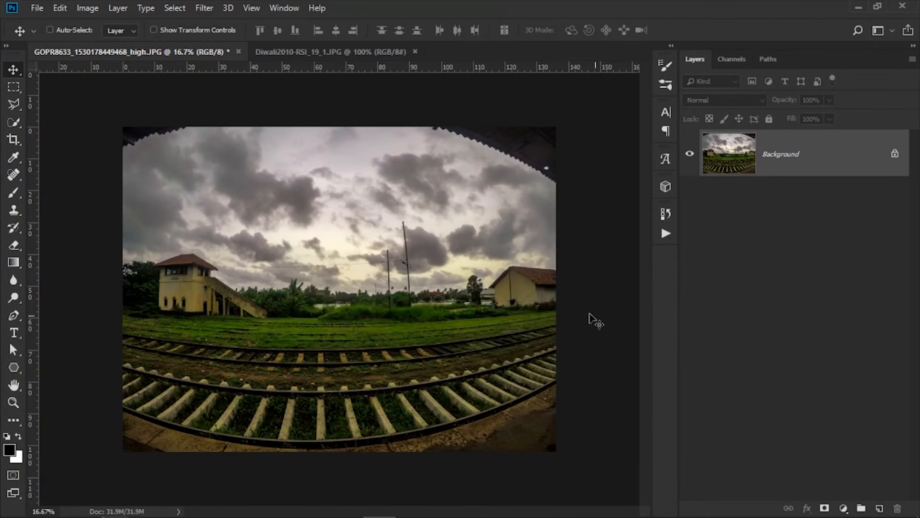
Reopen the Camera Raw Filter and draw a vertical graduated filter from just above the photo down to the grass below the horizon
left_click(205, 8)
left_click(220, 85)
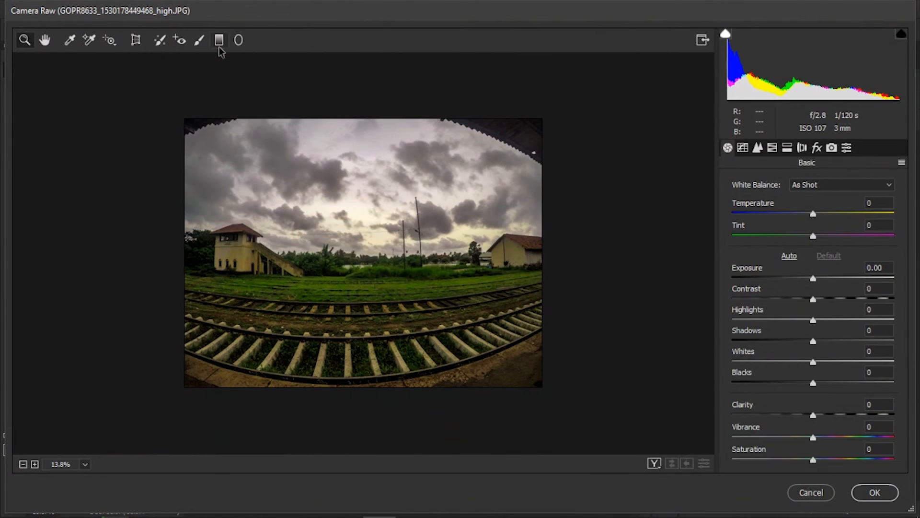
left_click_drag(337, 108, 337, 278)
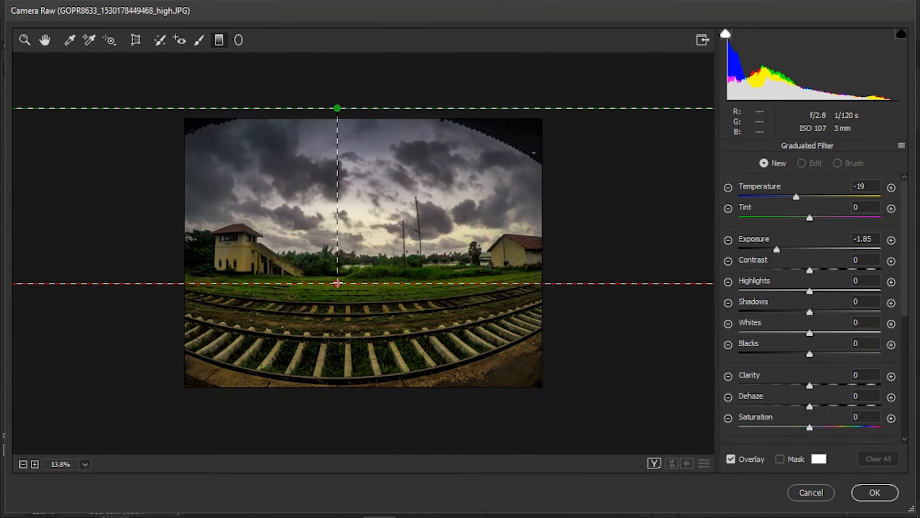
Set the graduated filter's Exposure to -1.50, Saturation to +50 and Temperature to about +51, and apply it to the photo
left_click_drag(807, 198, 837, 197)
left_click_drag(776, 249, 784, 249)
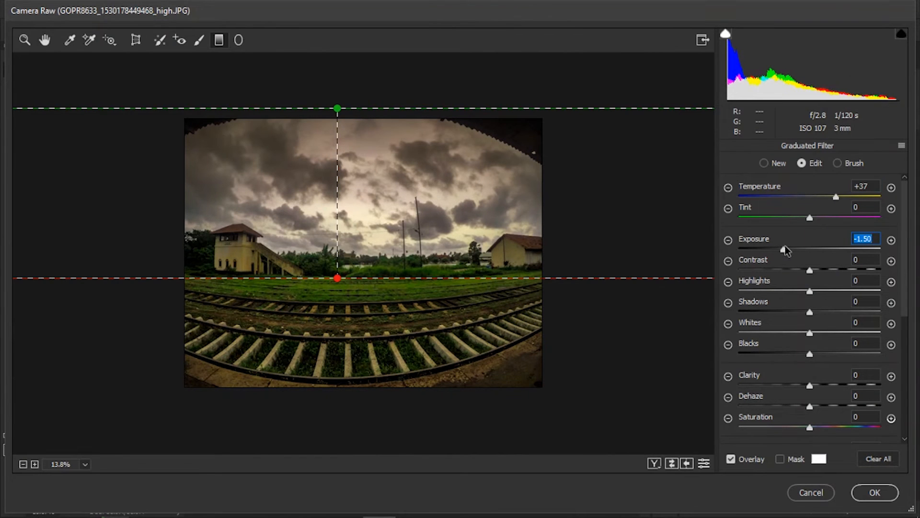
left_click_drag(811, 427, 840, 427)
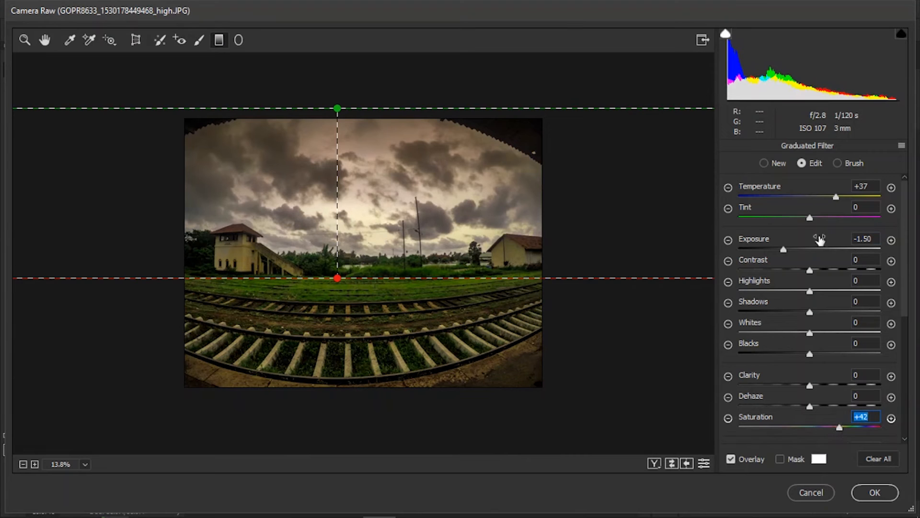
left_click(788, 197)
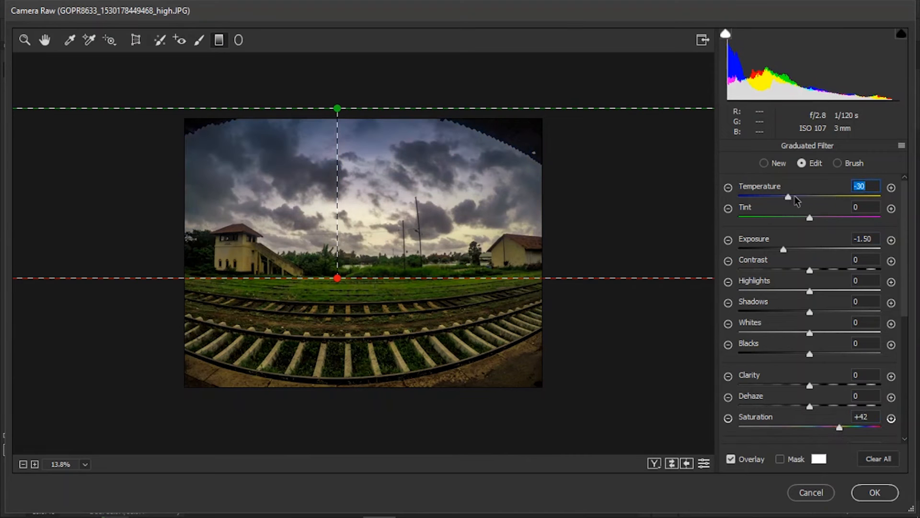
left_click_drag(792, 197, 780, 197)
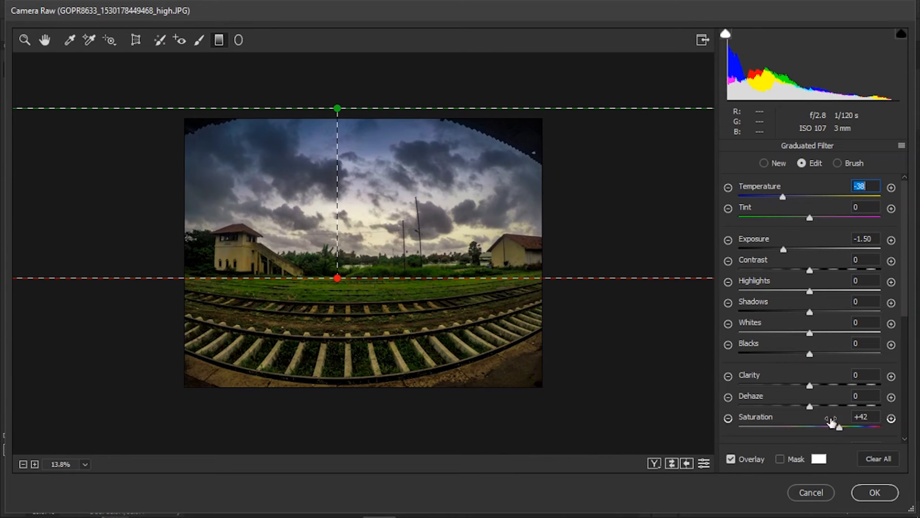
mouse_move(842, 426)
left_mouse_down()
mouse_move(861, 426)
mouse_move(846, 432)
left_mouse_up()
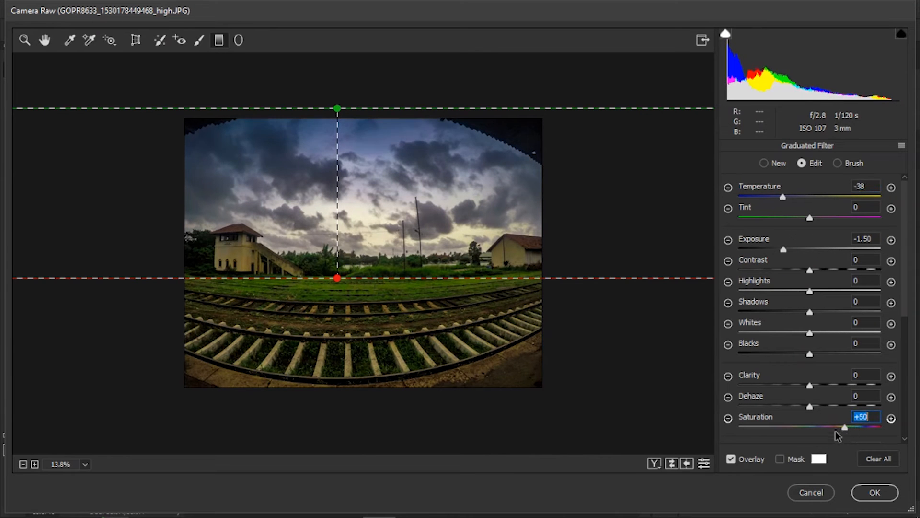
left_click_drag(783, 197, 838, 198)
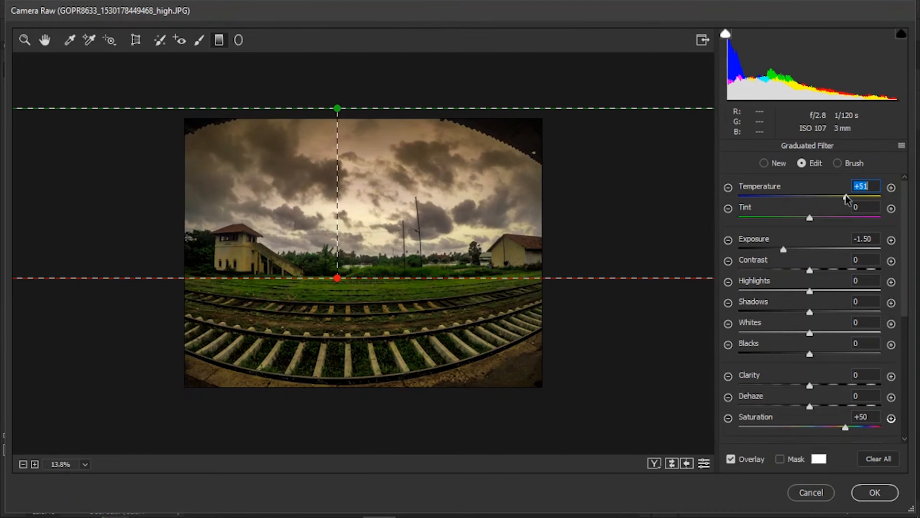
left_click(875, 493)
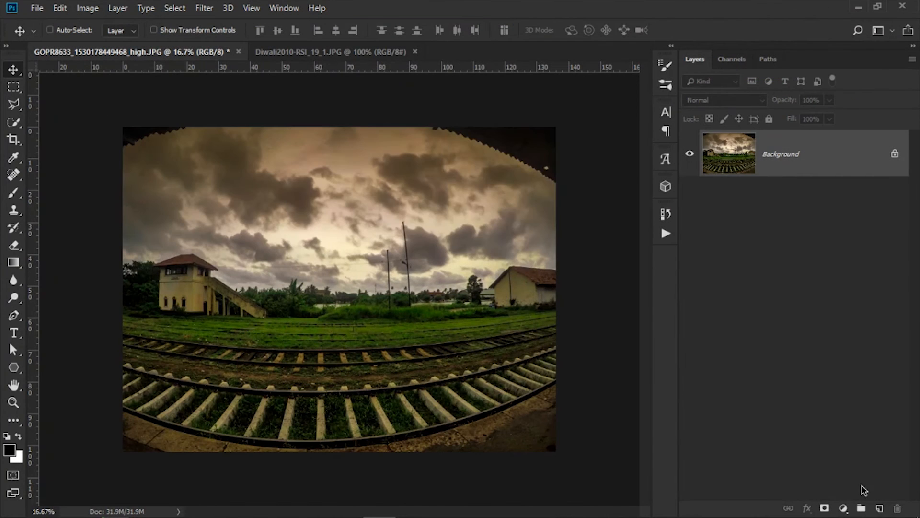
Bring the light flare image from Diwali2010-RSI_19_1.JPG into the railway photo as a new layer and position it over the sky
scroll(498, 297, "down", 3)
scroll(493, 293, "up", 4)
scroll(434, 270, "down", 1)
left_click(298, 52)
left_click_drag(354, 288, 446, 331)
key("ctrl+t")
left_click_drag(400, 300, 401, 261)
left_click(609, 30)
Set the flare layer's blend mode to Screen and scale it up to about 171%, centred on the bright part of the sky
left_click(723, 100)
left_click(695, 214)
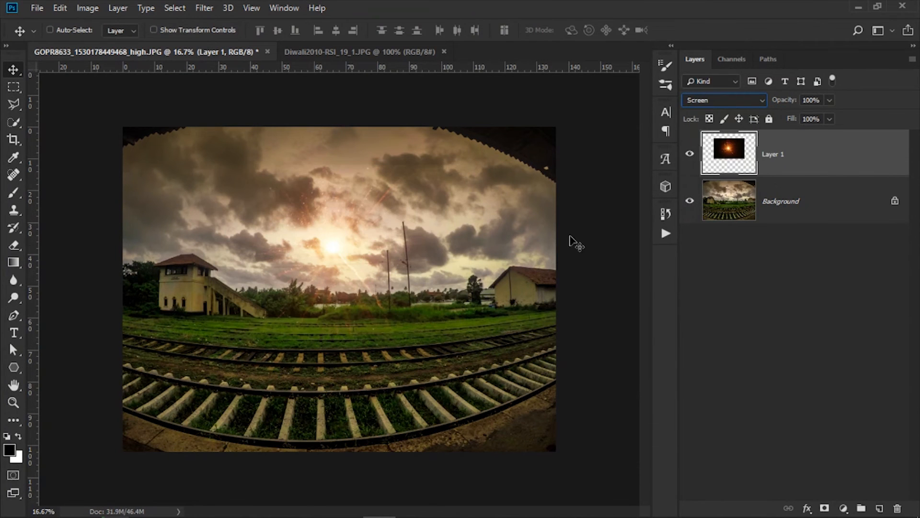
left_click_drag(344, 247, 350, 242)
key("ctrl+t")
left_click_drag(474, 313, 564, 390)
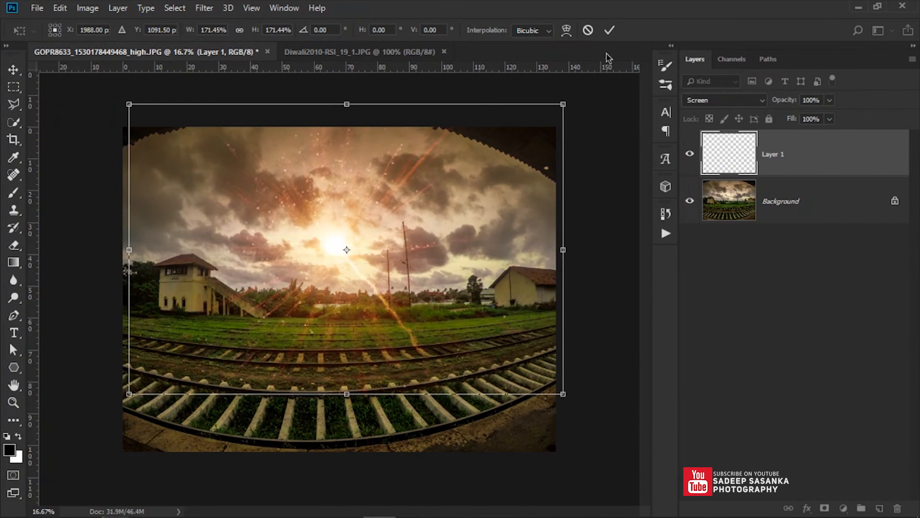
left_click(609, 29)
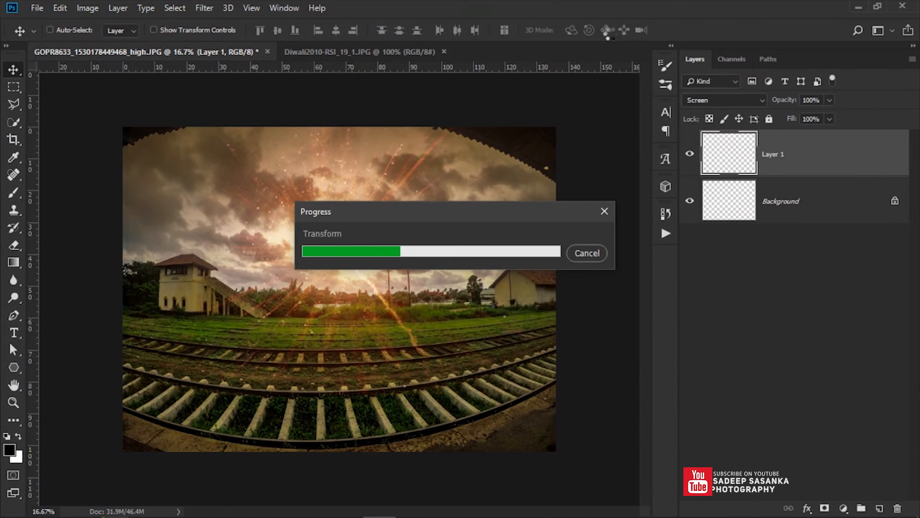
Soften the flare layer with a Gaussian Blur at a radius of about 104 pixels
left_click(205, 8)
mouse_move(234, 158)
left_click(397, 212)
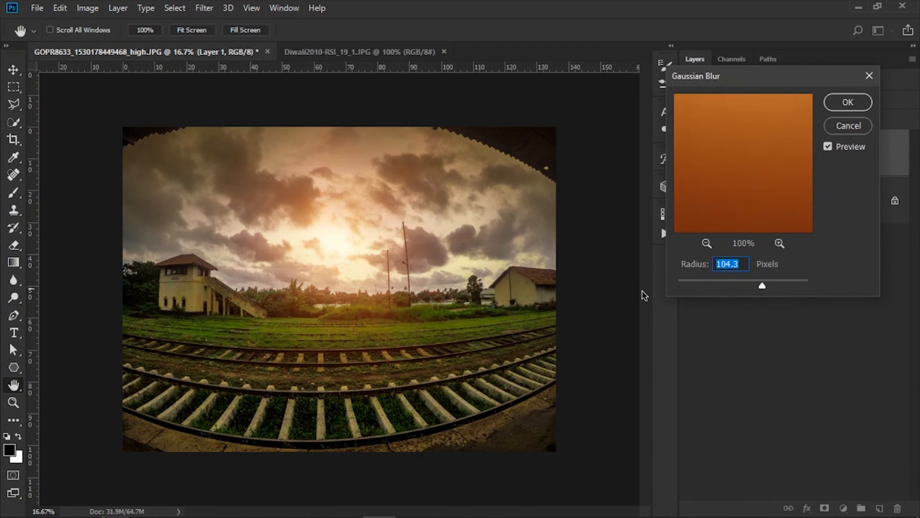
left_click_drag(757, 288, 760, 285)
left_click(849, 105)
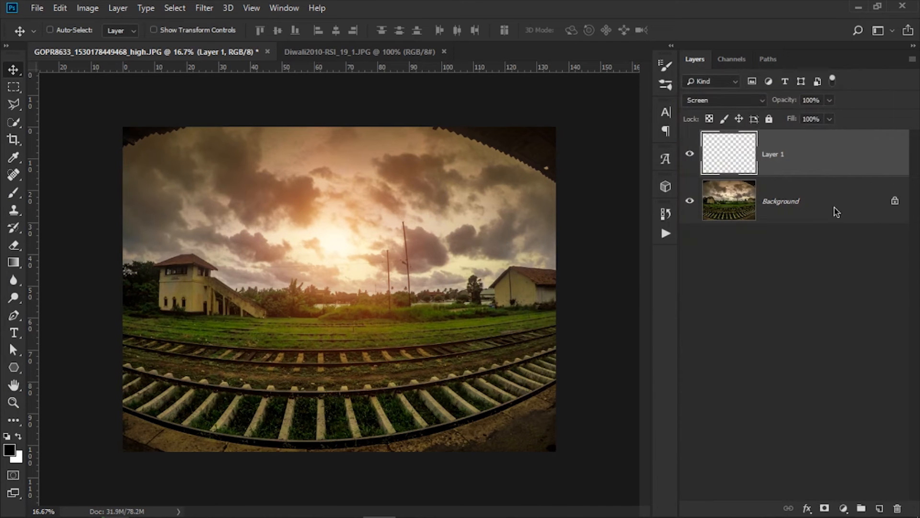
Add a Hue/Saturation adjustment layer above the flare with Saturation set to +8
left_click(843, 507)
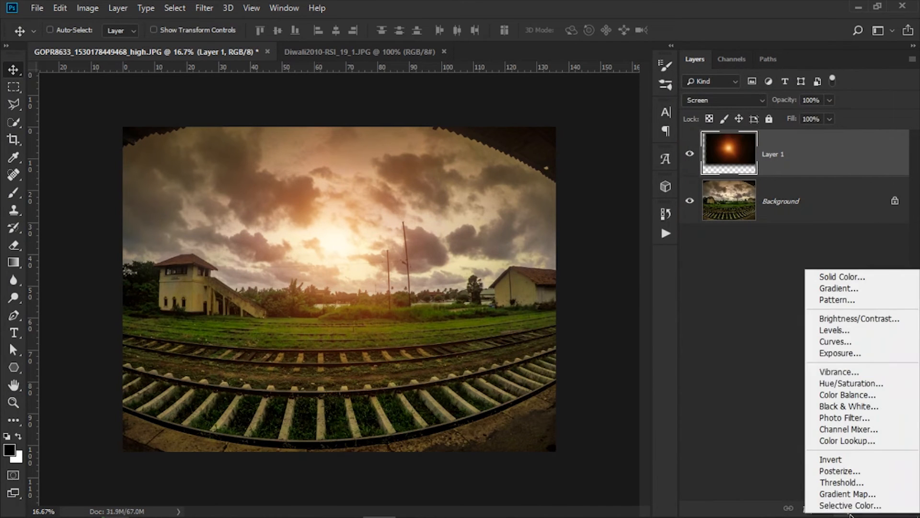
left_click(849, 383)
left_click_drag(738, 270, 744, 273)
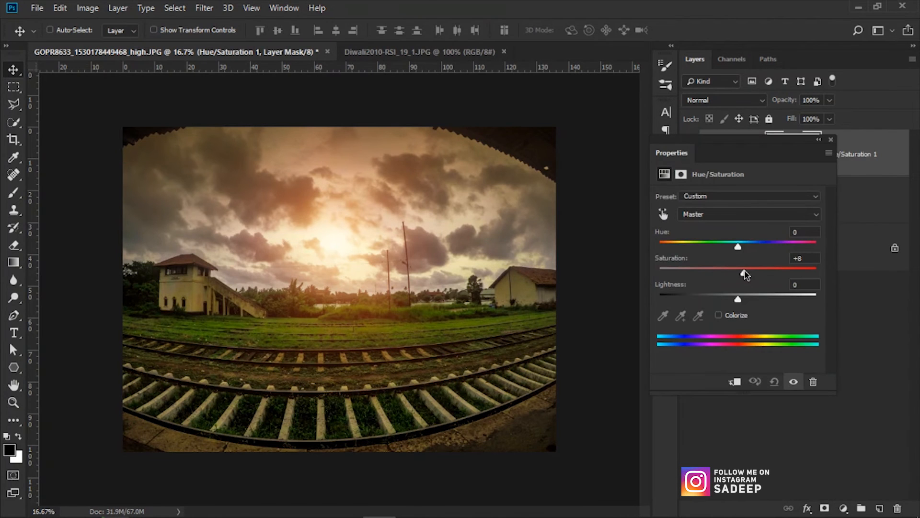
left_click(830, 139)
Add an Exposure adjustment layer above the Hue/Saturation layer with Exposure set to +0.2
left_click(843, 508)
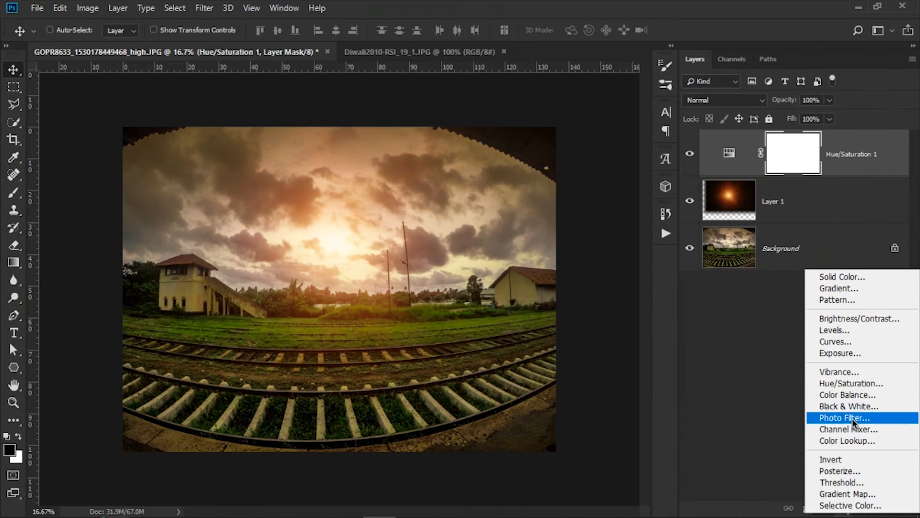
left_click(850, 354)
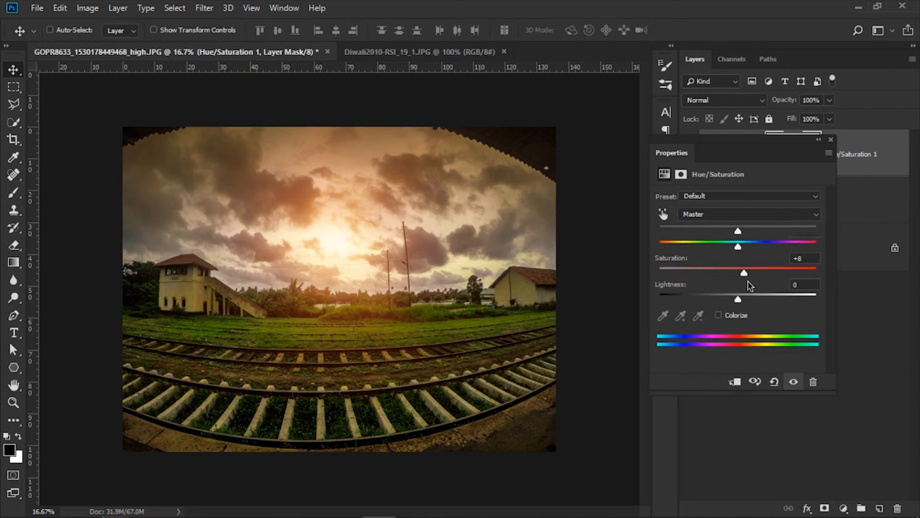
mouse_move(744, 231)
left_mouse_down()
mouse_move(761, 232)
mouse_move(639, 240)
mouse_move(743, 237)
left_mouse_up()
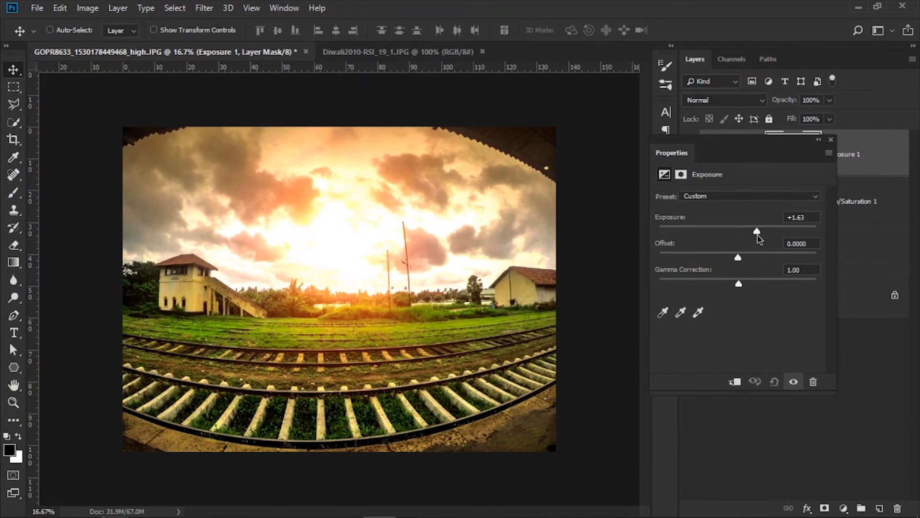
type("+2")
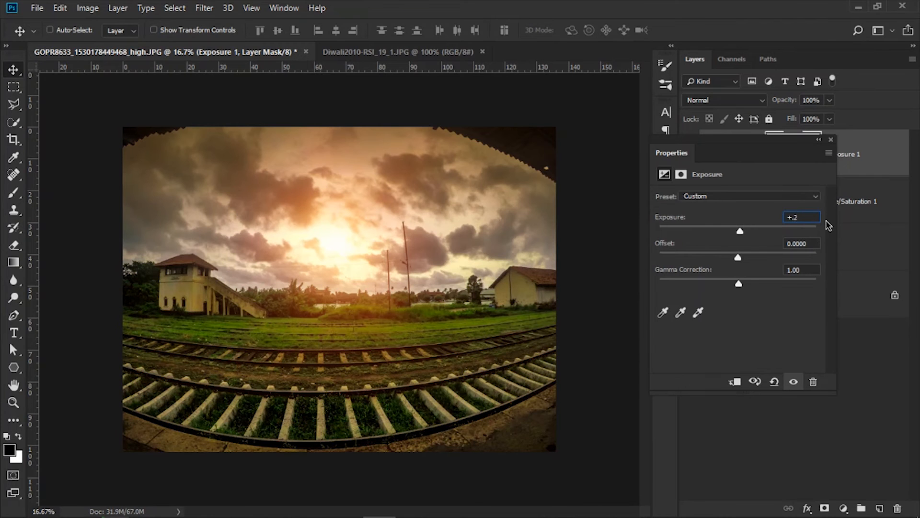
left_click(832, 139)
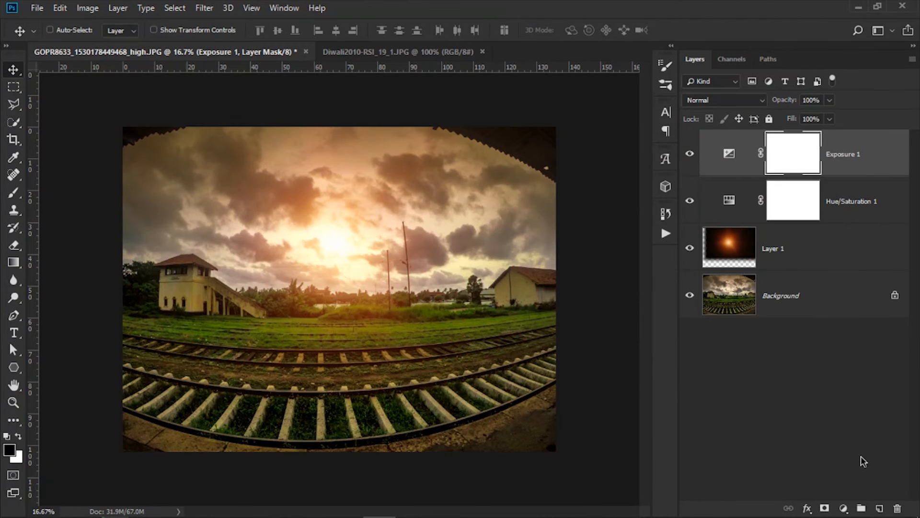
Add a Curves adjustment layer on top, raising the RGB curve's black point for faded shadows and pulling the white point slightly inward
left_click(844, 507)
left_click(853, 361)
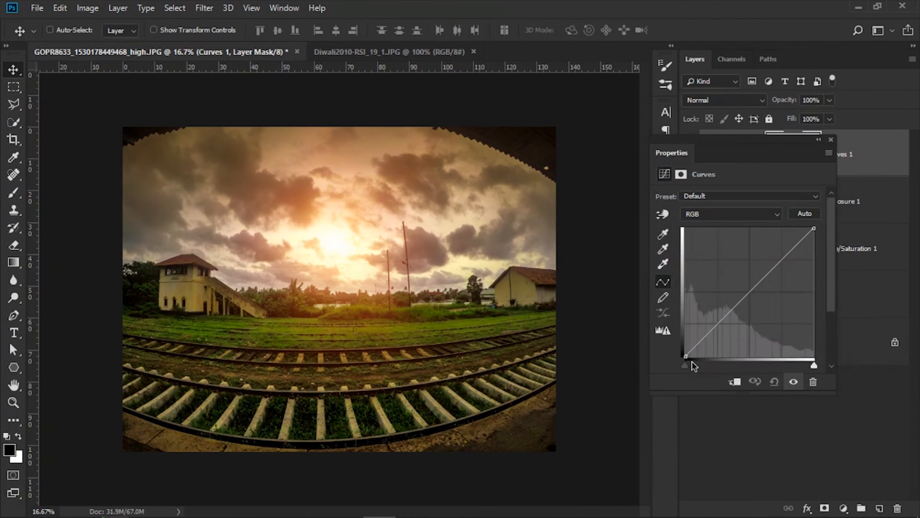
left_click_drag(685, 356, 715, 324)
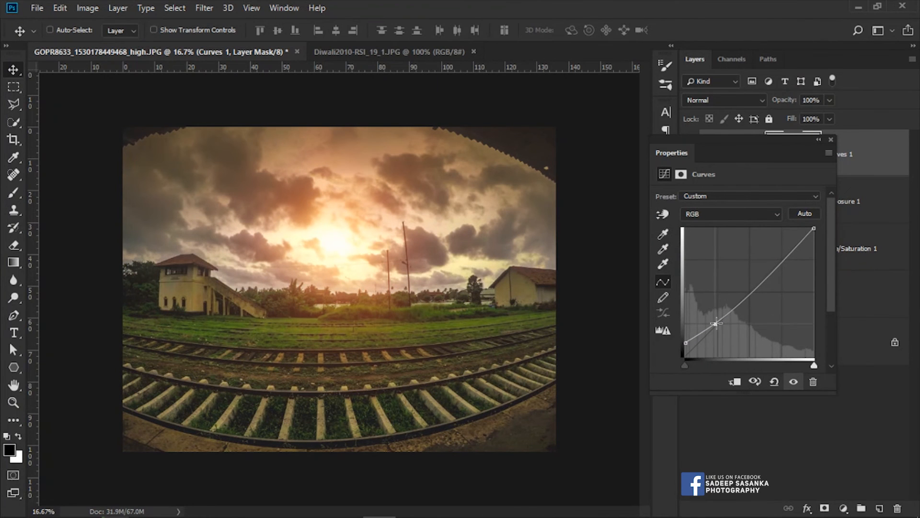
left_click_drag(752, 280, 762, 279)
left_click_drag(814, 228, 804, 228)
left_click(831, 141)
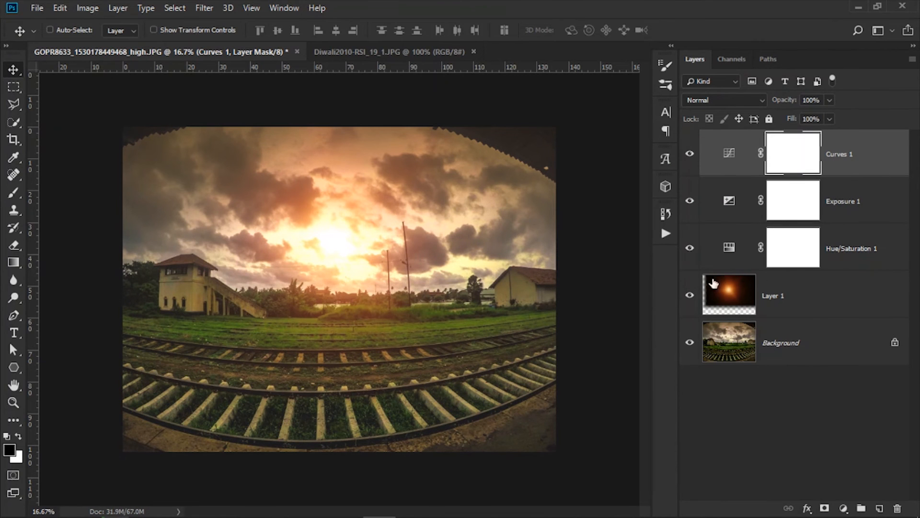
Reduce the Curves layer's opacity to 80% and deselect all layers
left_click(829, 100)
left_click_drag(833, 116, 818, 115)
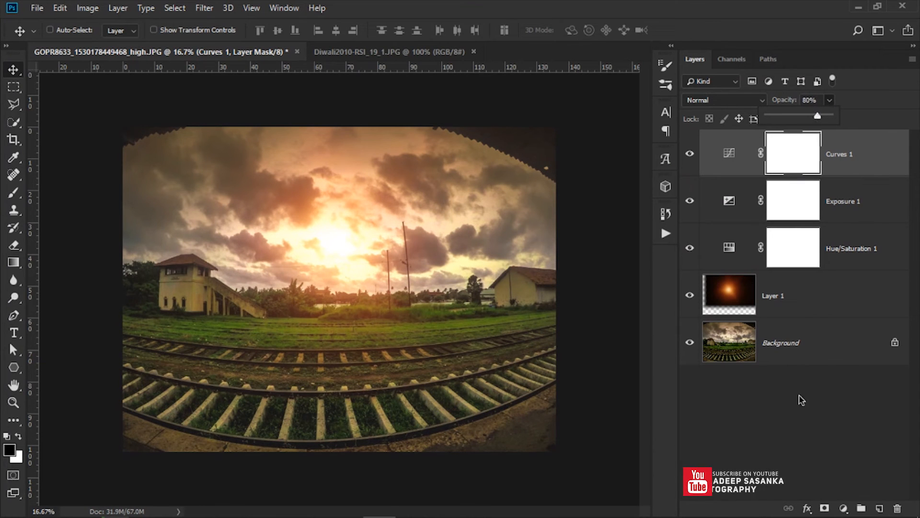
left_click(728, 384)
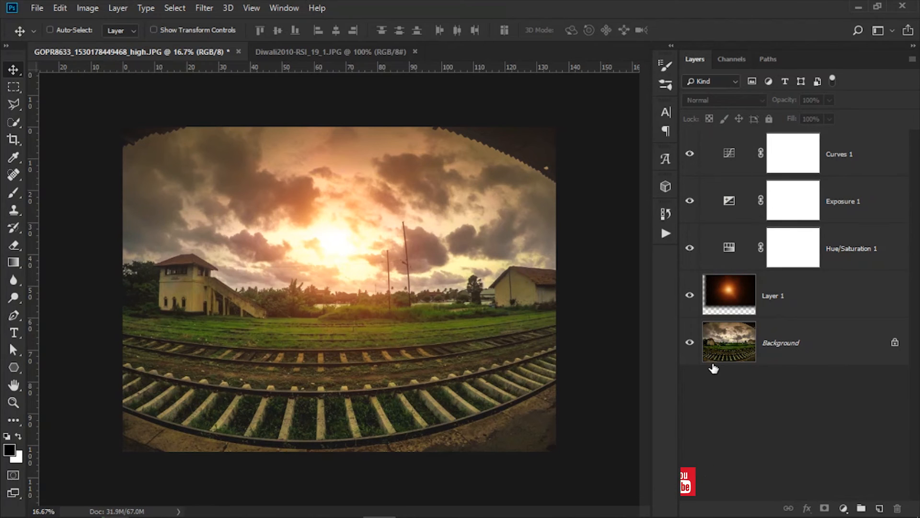
Crop the photo to trim the dark roof strip along its upper edge
left_click(13, 139)
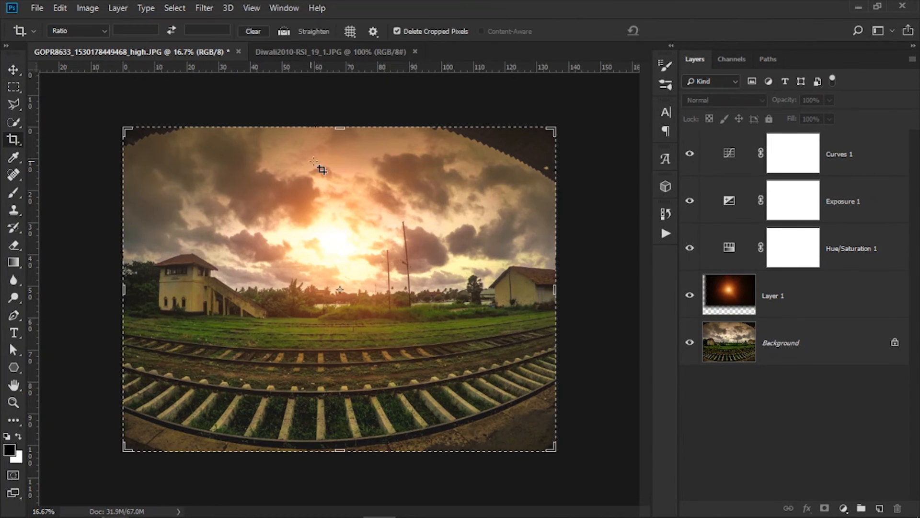
mouse_move(342, 128)
left_mouse_down()
mouse_move(340, 151)
mouse_move(335, 107)
mouse_move(342, 138)
left_mouse_up()
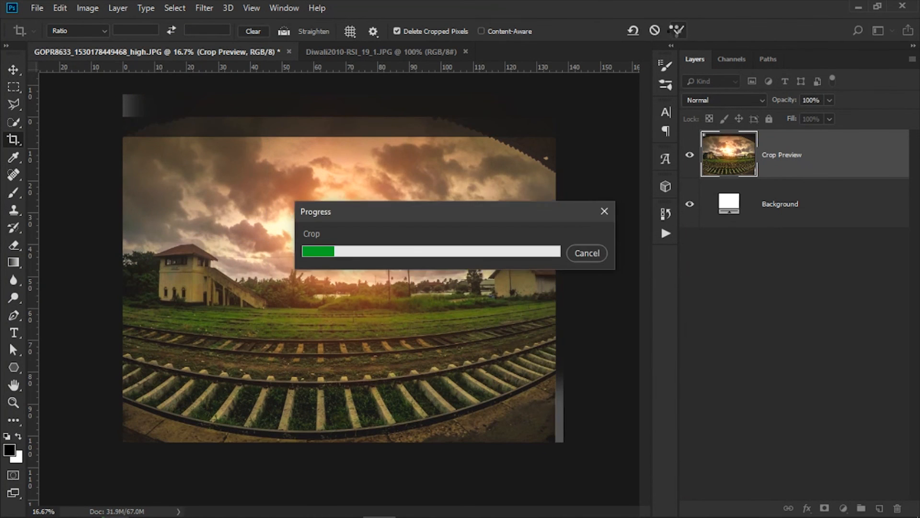
left_click(675, 31)
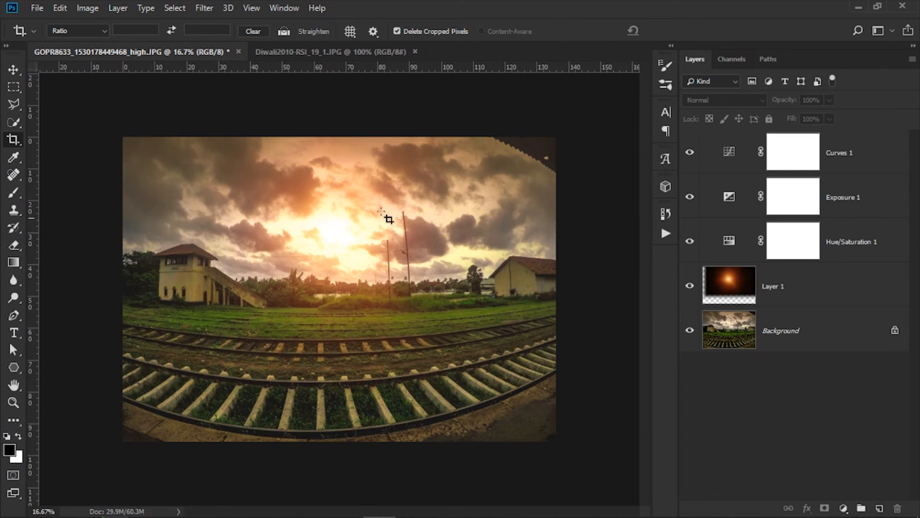
left_click(14, 70)
left_click(14, 104)
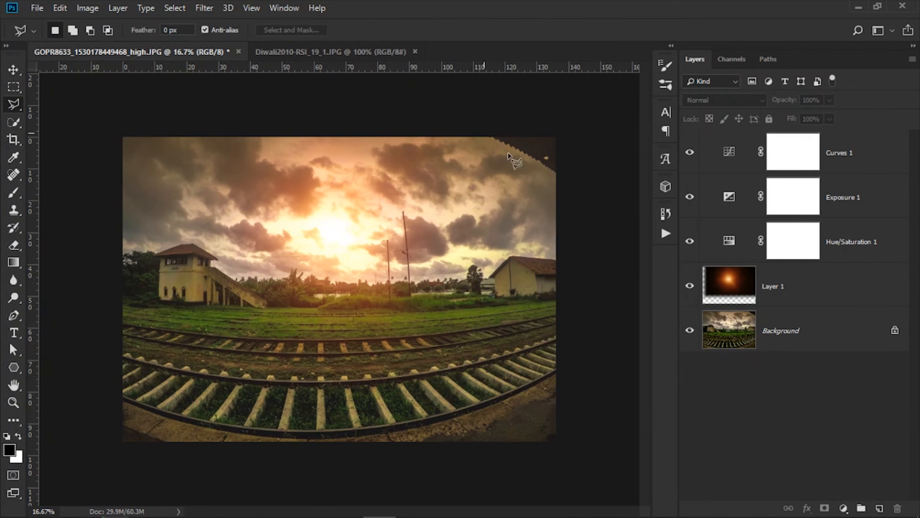
left_click(561, 184)
left_click(623, 251)
double_click(600, 268)
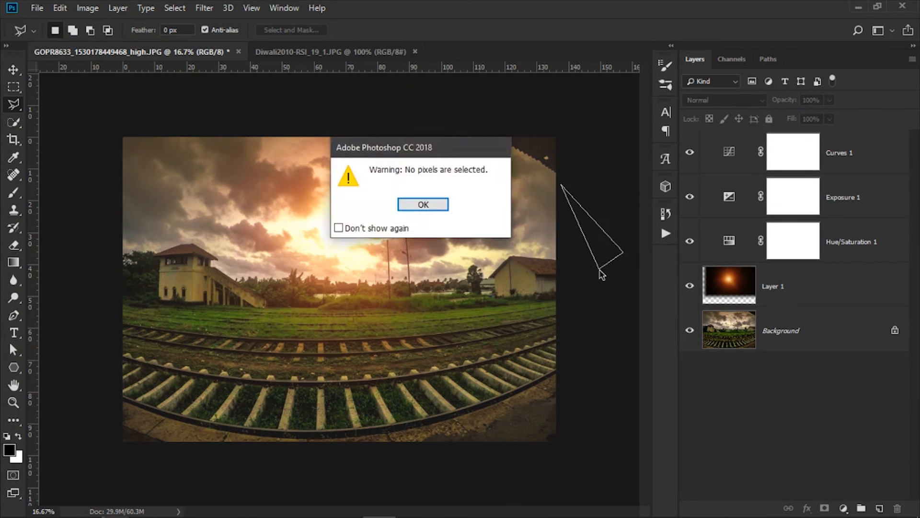
left_click(441, 210)
Select the Background layer and outline the dark roof in the photo's upper-right corner with the freehand Lasso
left_click(780, 334)
left_click(496, 140)
double_click(505, 195)
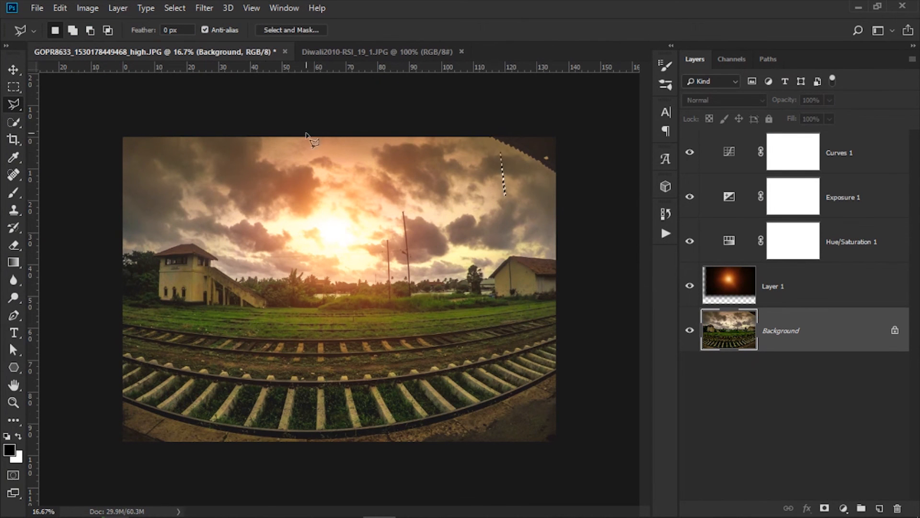
right_click(22, 99)
left_click(57, 101)
mouse_move(483, 137)
left_mouse_down()
mouse_move(544, 174)
mouse_move(562, 172)
mouse_move(564, 136)
mouse_move(495, 136)
left_mouse_up()
Replace the selected roof corner with sky using a Content-Aware fill, and clear the selection
right_click(532, 151)
left_click(562, 313)
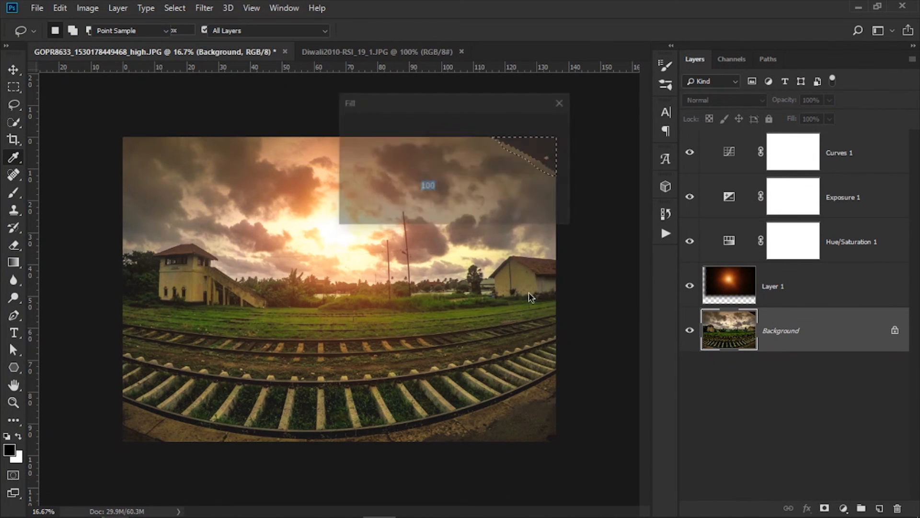
left_click(460, 125)
left_click(455, 176)
left_click_drag(448, 101, 673, 98)
left_click(762, 122)
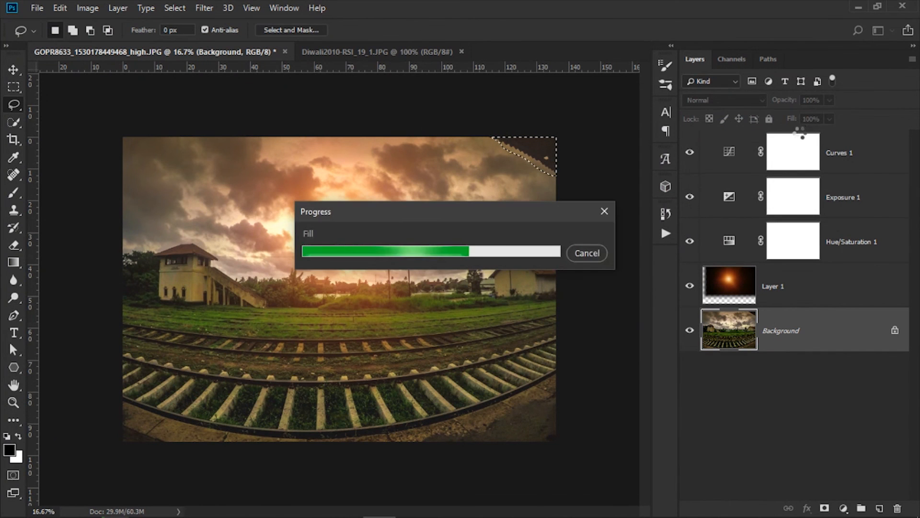
key("ctrl+d")
Crop a thin strip off the photo's upper and lower edges
scroll(458, 233, "down", 3)
scroll(457, 233, "down", 2)
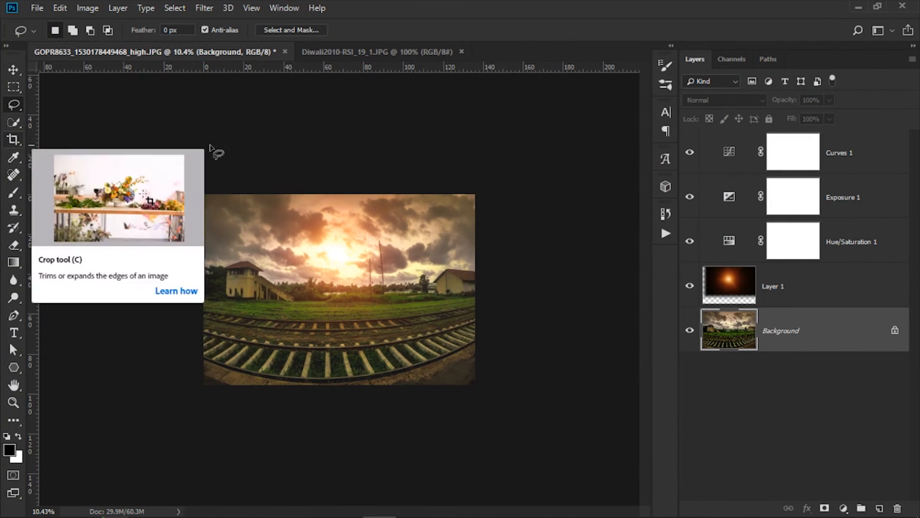
key("c")
left_click_drag(340, 193, 341, 197)
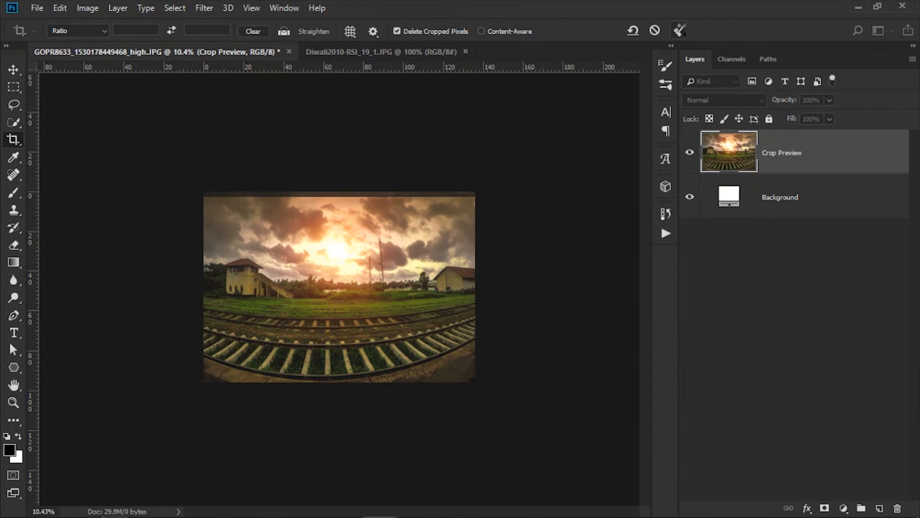
left_click(680, 31)
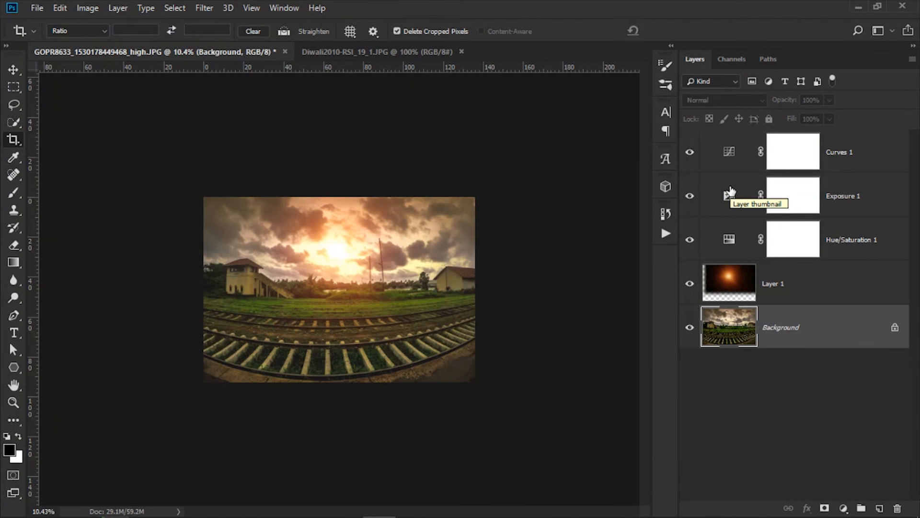
scroll(368, 304, "up", 4)
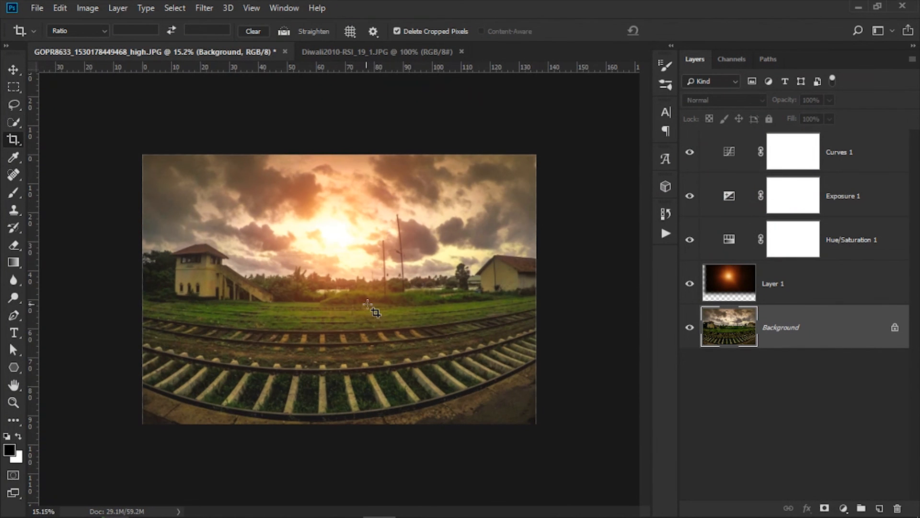
scroll(406, 306, "down", 1)
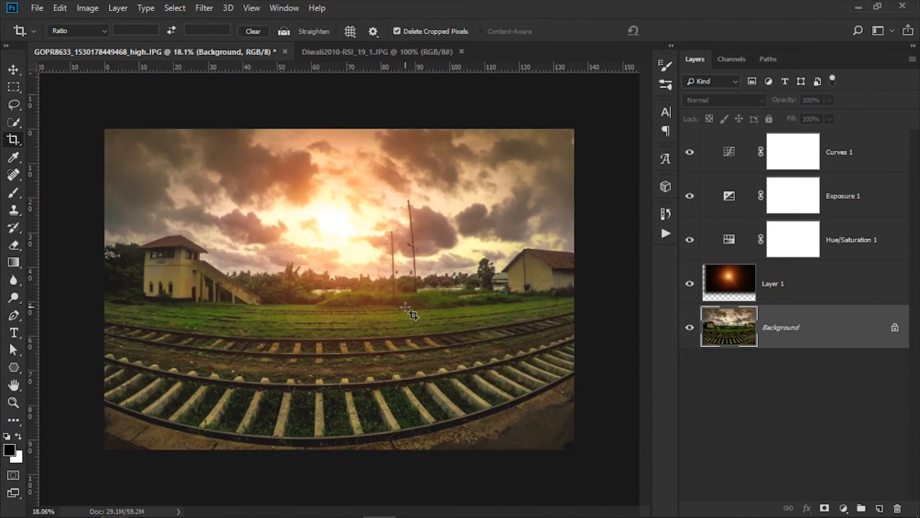